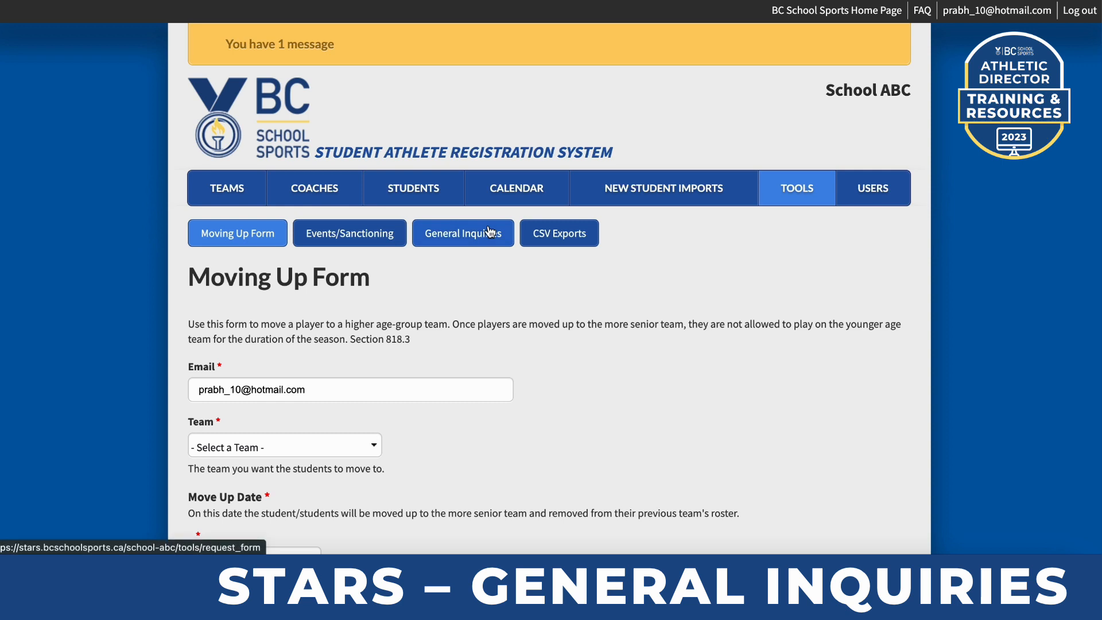
- Open the General Inquiries form and look through its fields
left_click(490, 232)
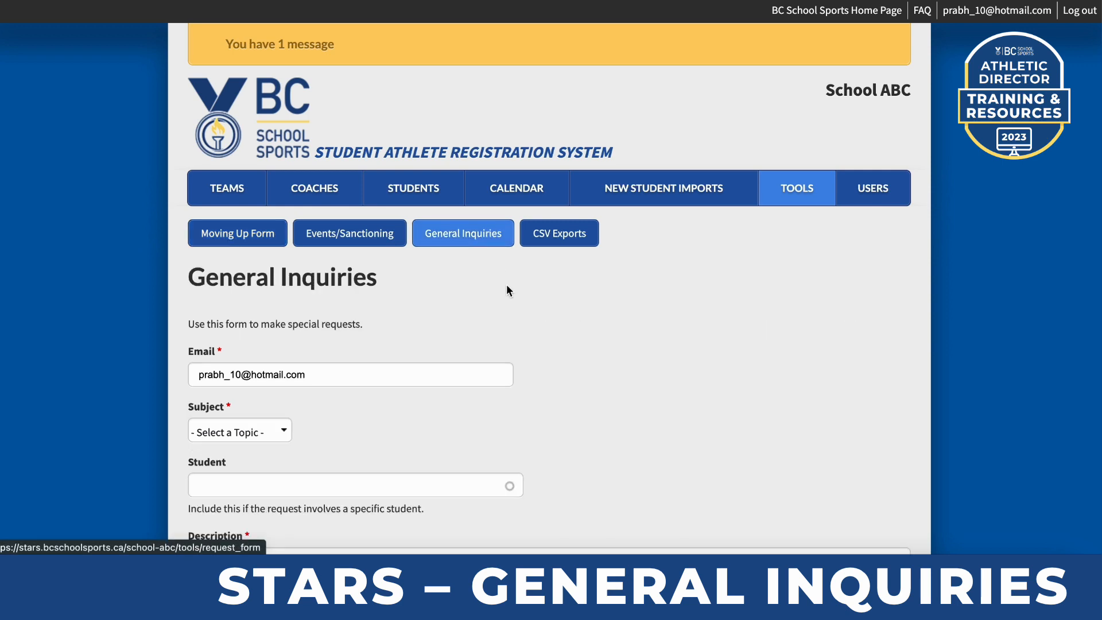
scroll(506, 285, "down", 3)
scroll(506, 289, "down", 1)
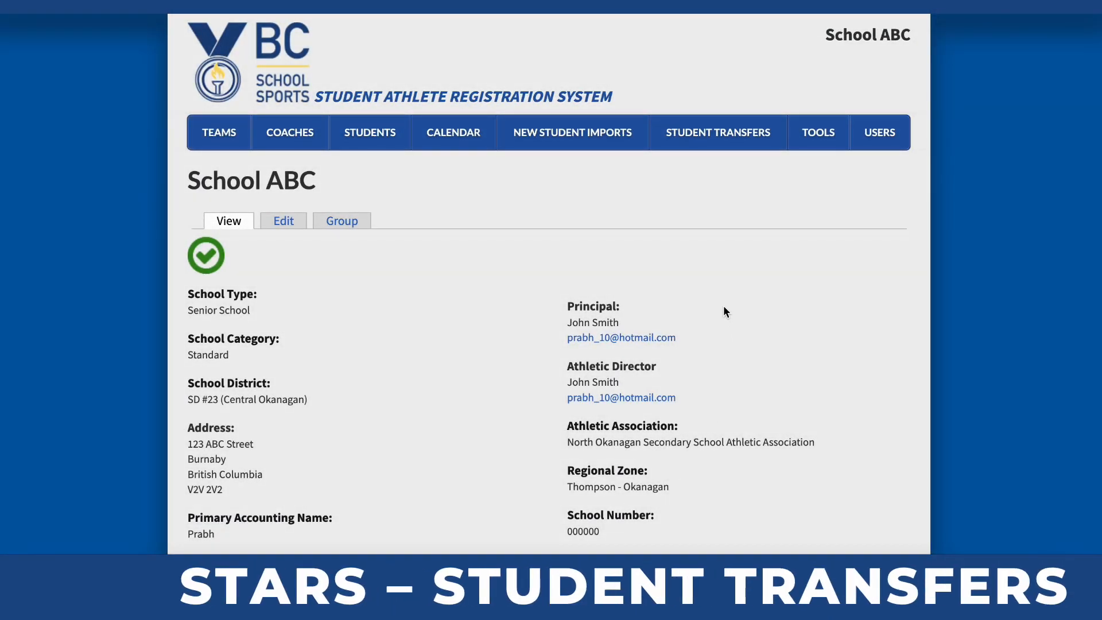
- Open the Student Transfers list to view the transferred students' eligibility status
left_click(721, 141)
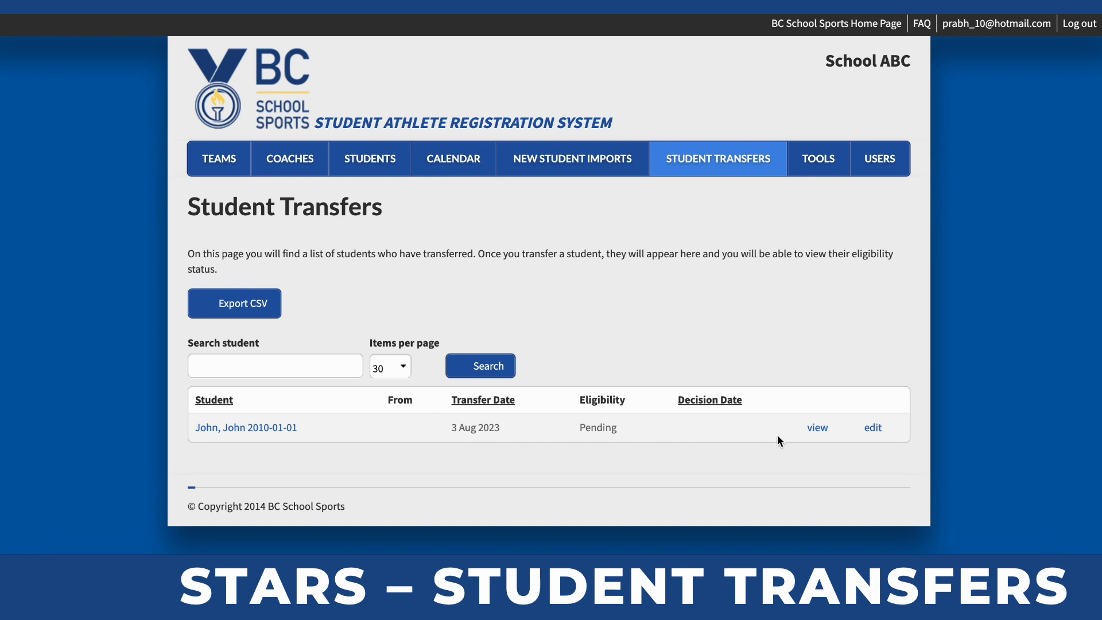
key("super+shift+5")
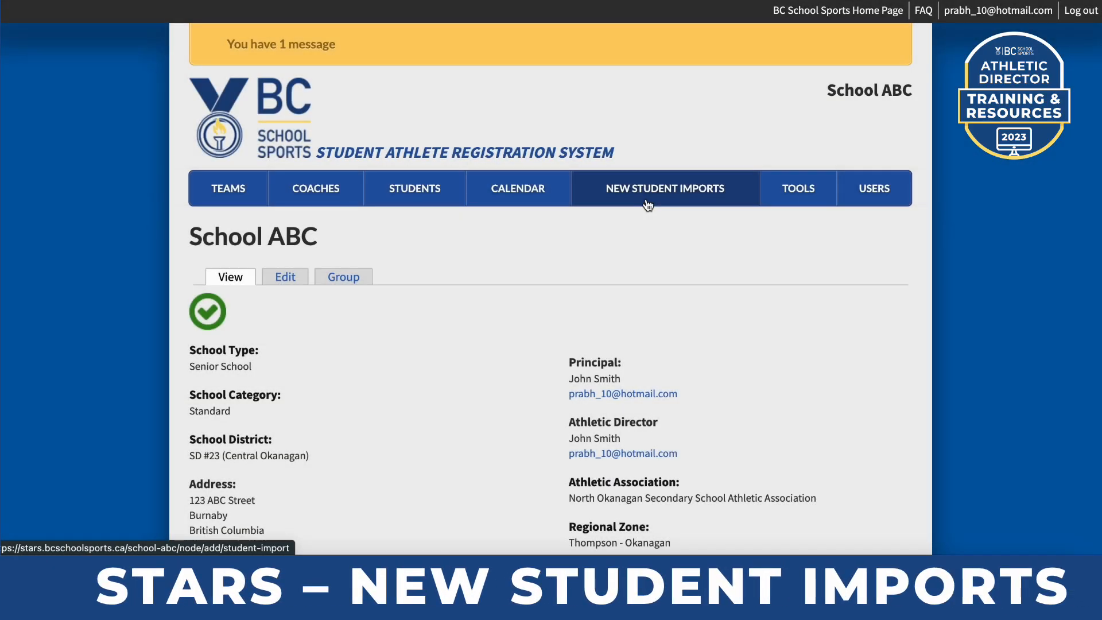
- Download the bulk student import CSV template from New Student Imports and inspect its column headings in Excel
left_click(647, 205)
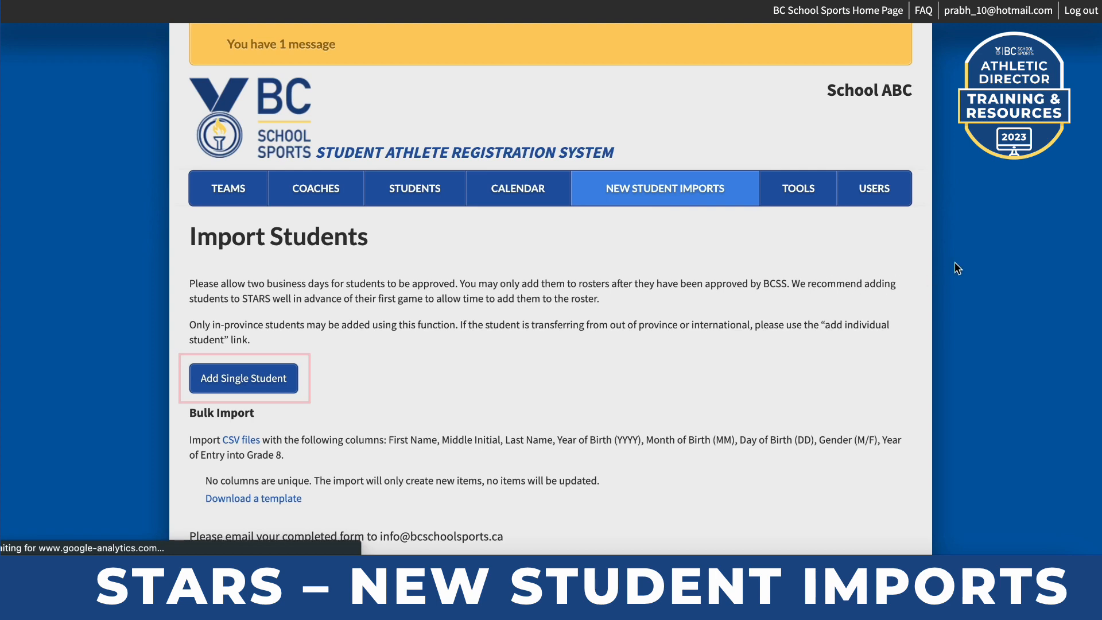
scroll(957, 268, "down", 2)
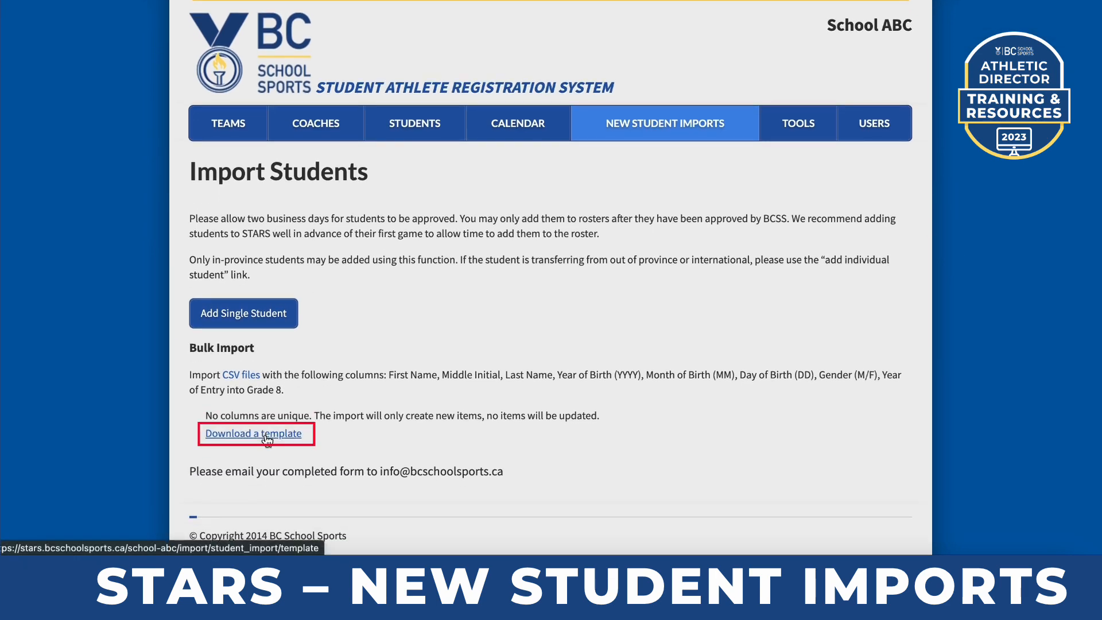
left_click(266, 437)
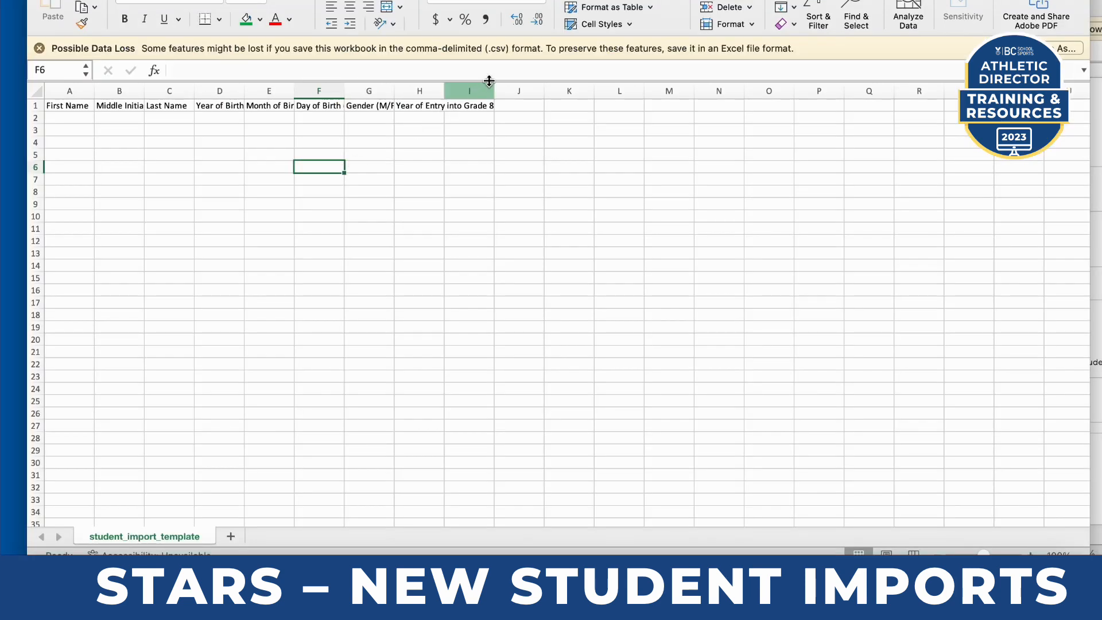
left_click(510, 71)
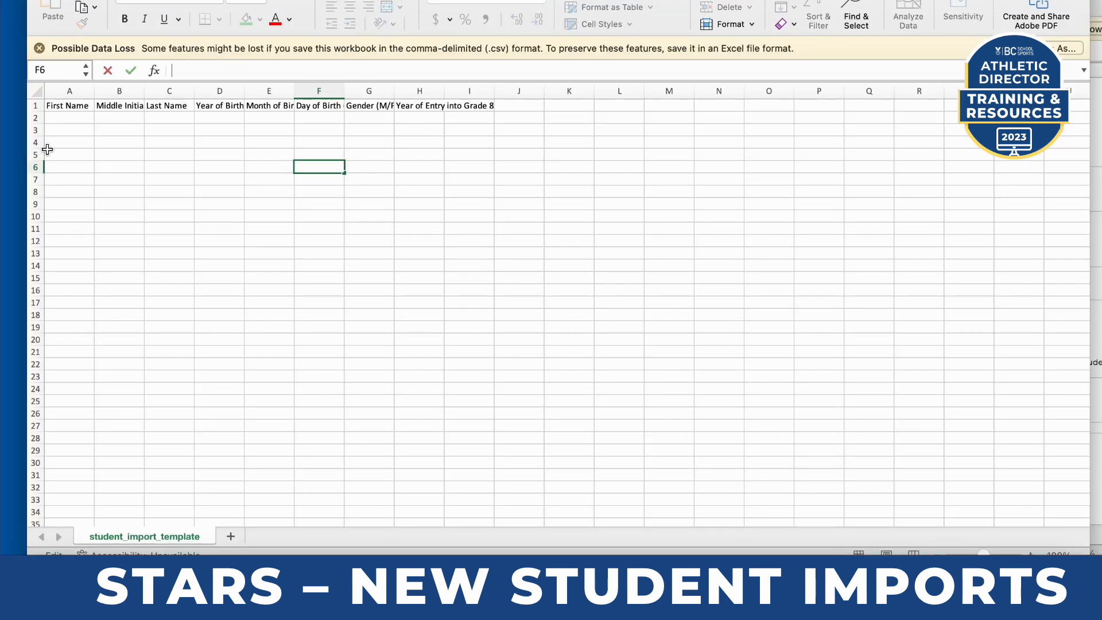
left_click(70, 91)
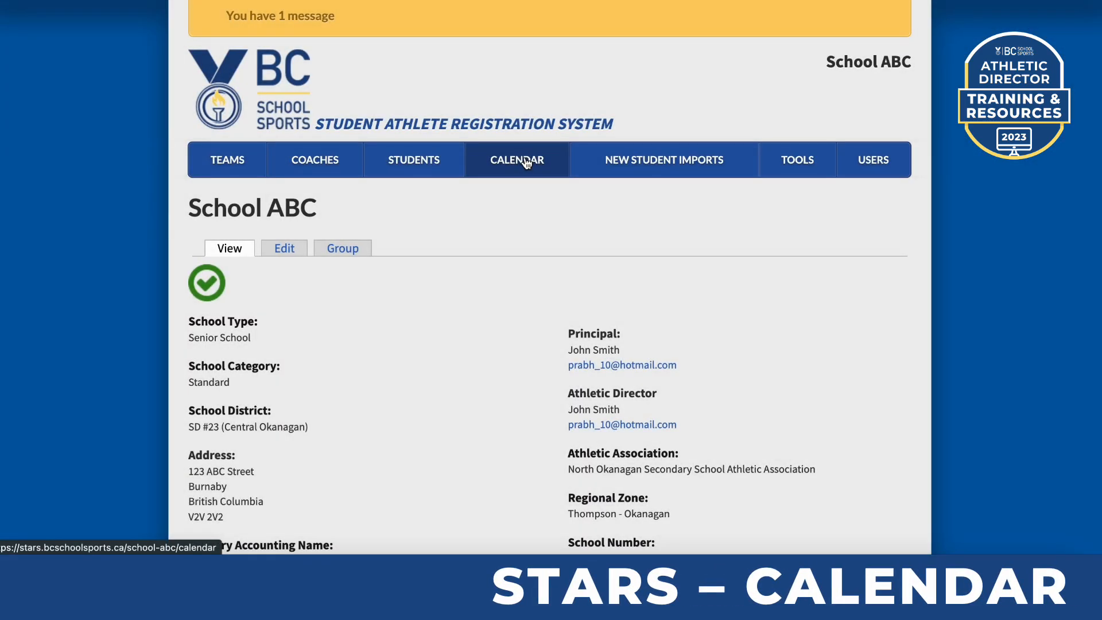
- Switch to the STARS site and look through the Events Calendar for August
left_click(525, 163)
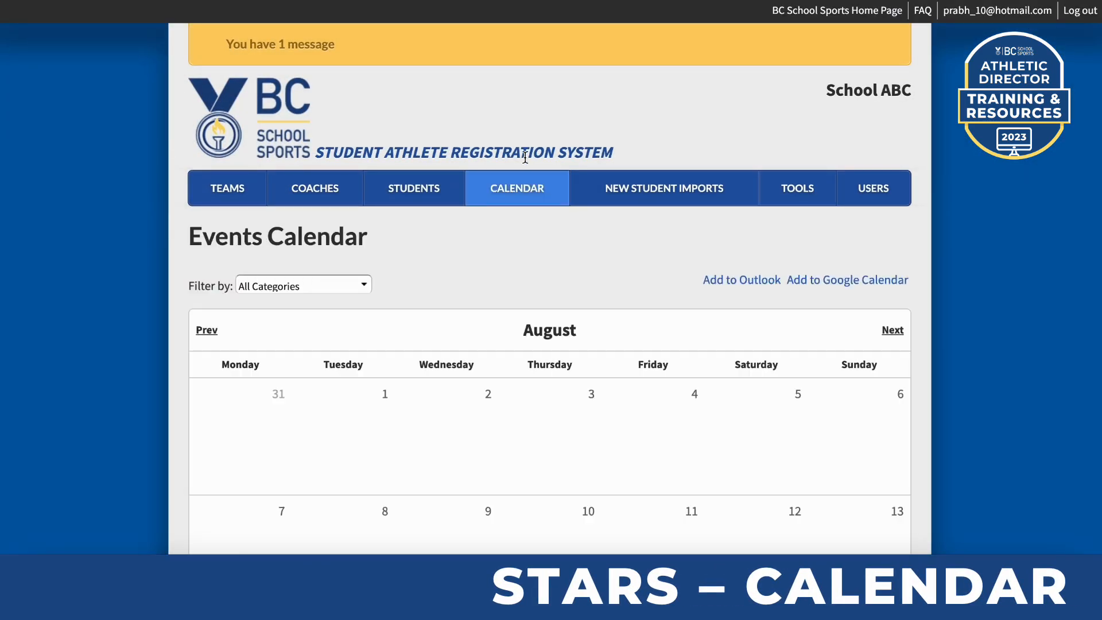
scroll(550, 261, "down", 2)
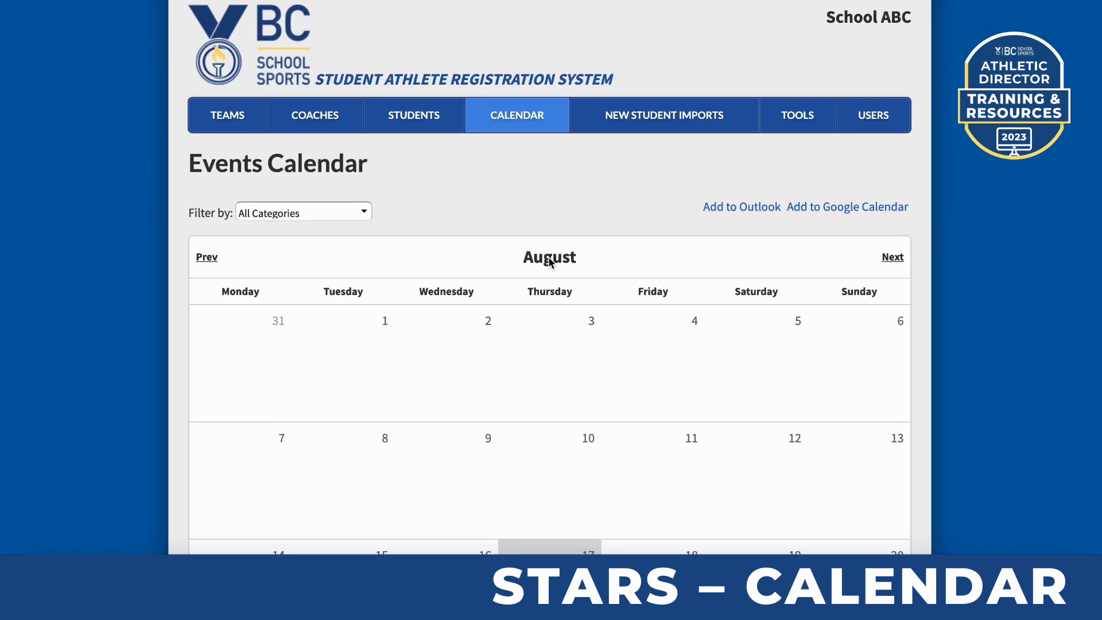
scroll(977, 198, "down", 3)
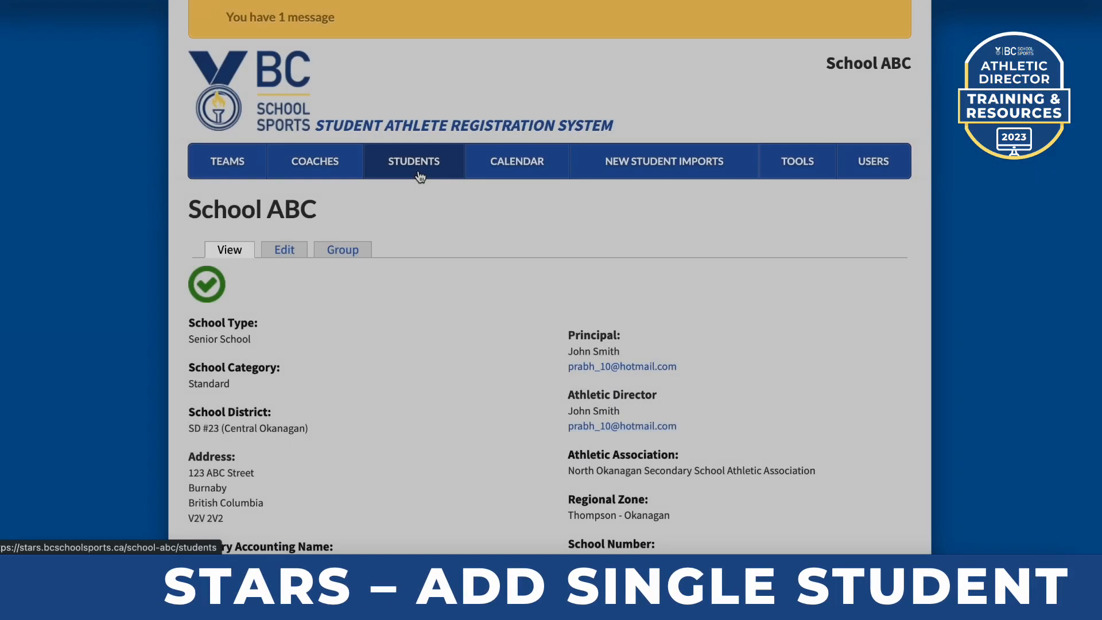
- Start a single student record and enter the student's first name, last name and middle initial, with gender Male
left_click(419, 177)
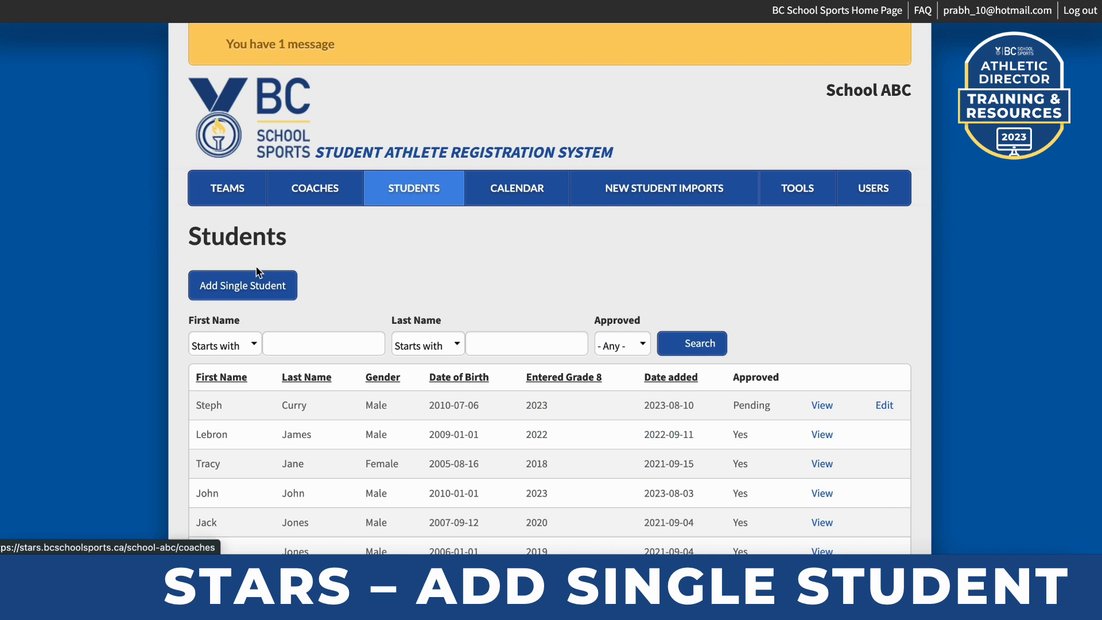
left_click(247, 288)
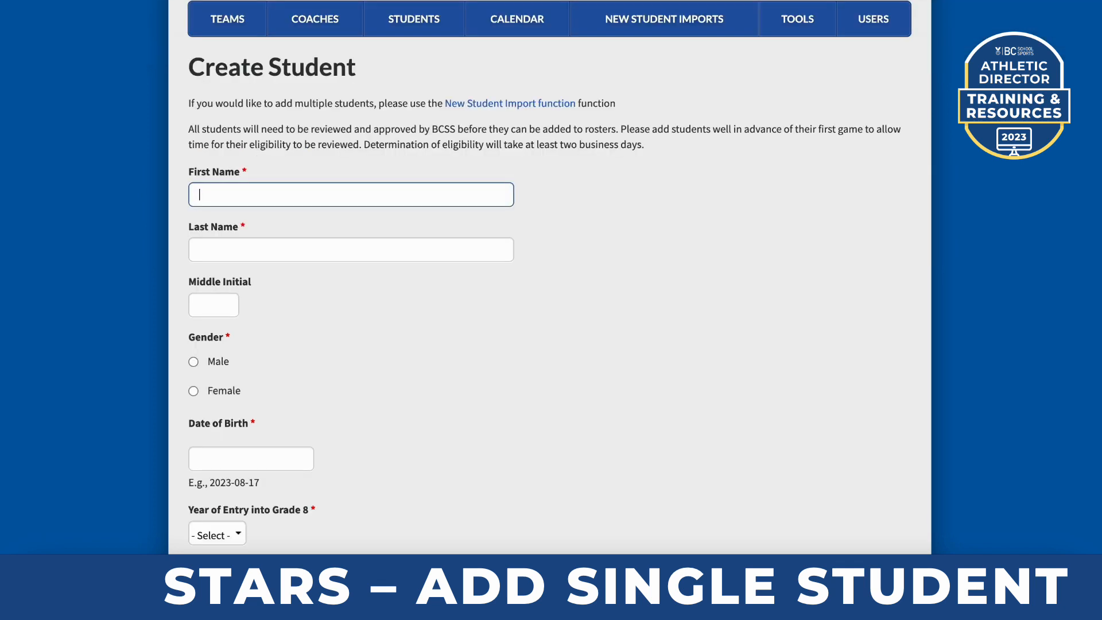
type("John")
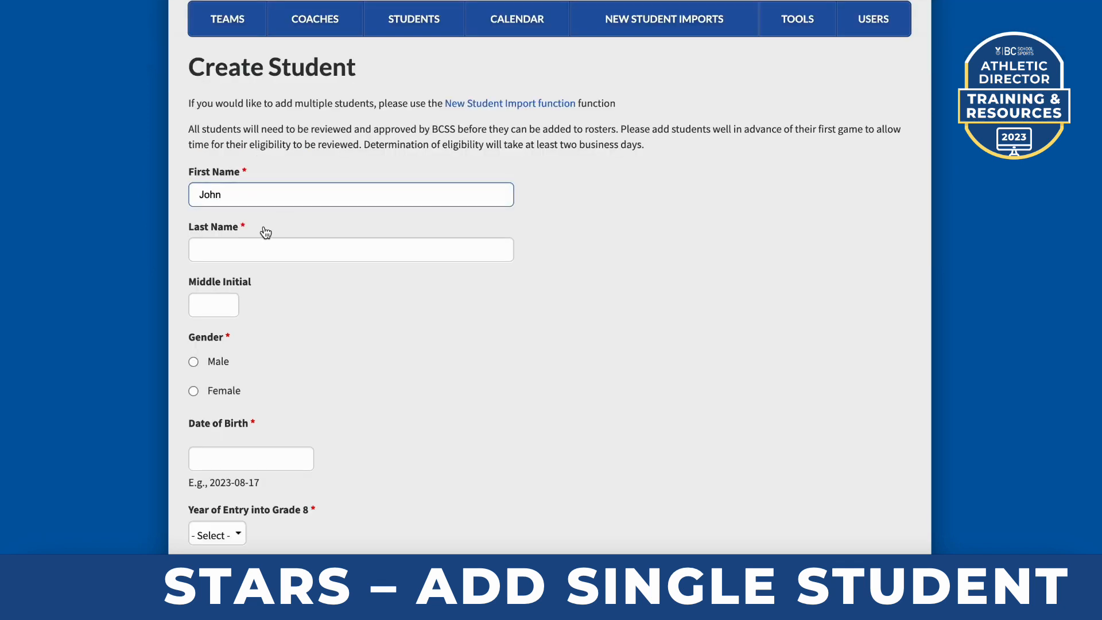
key("Tab")
type("Doe")
key("Tab")
type("I")
left_click(193, 362)
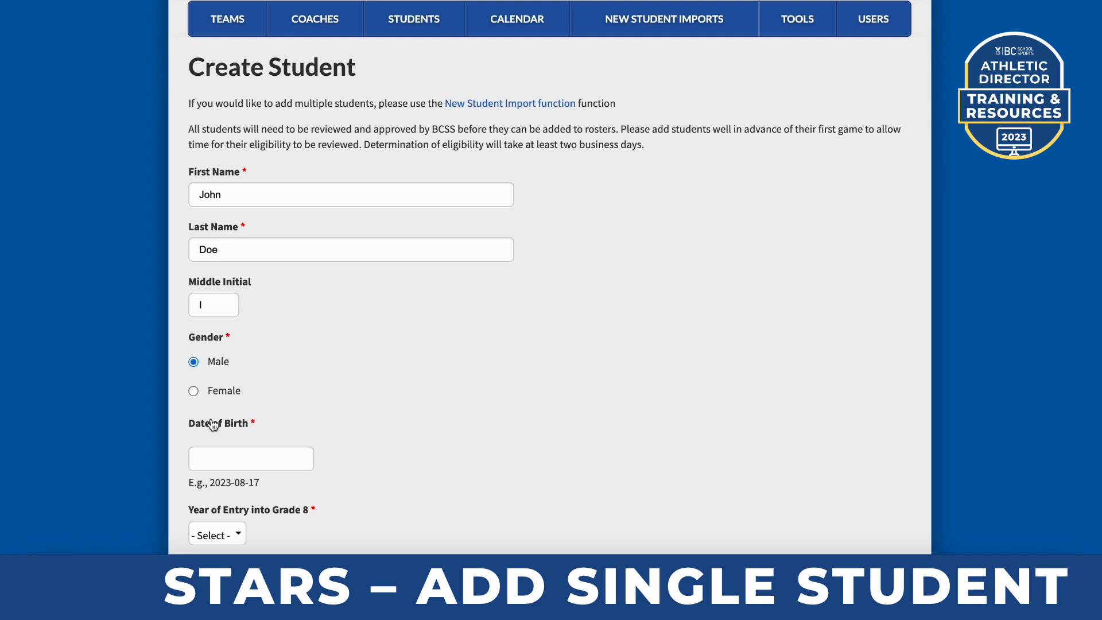
- Fill in the new student's date of birth using the date picker
left_click(211, 456)
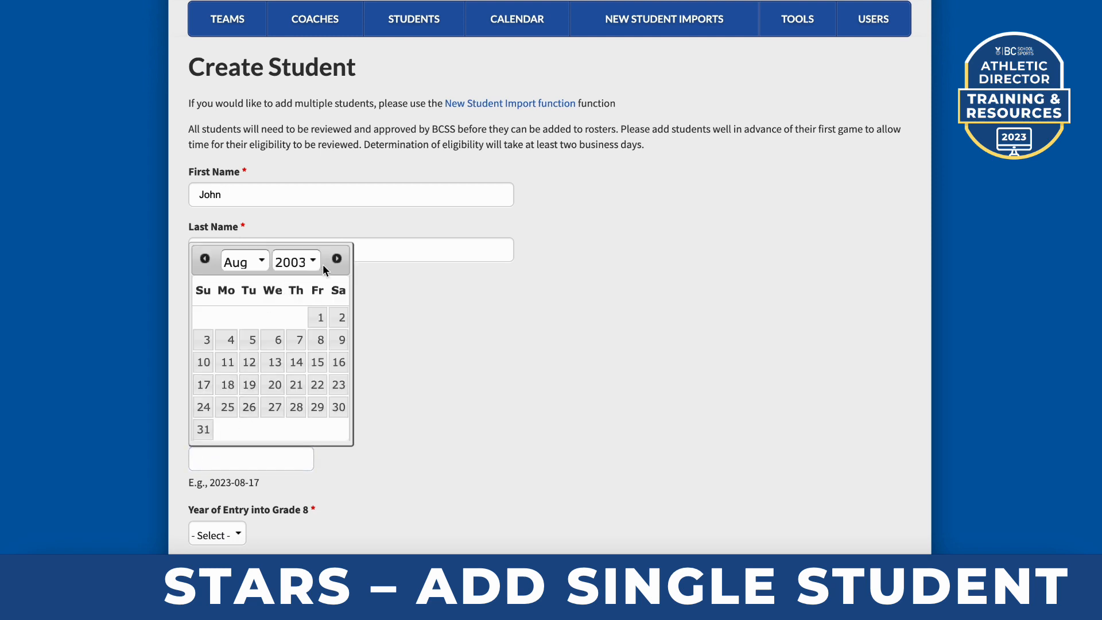
left_click(314, 263)
left_click(295, 320)
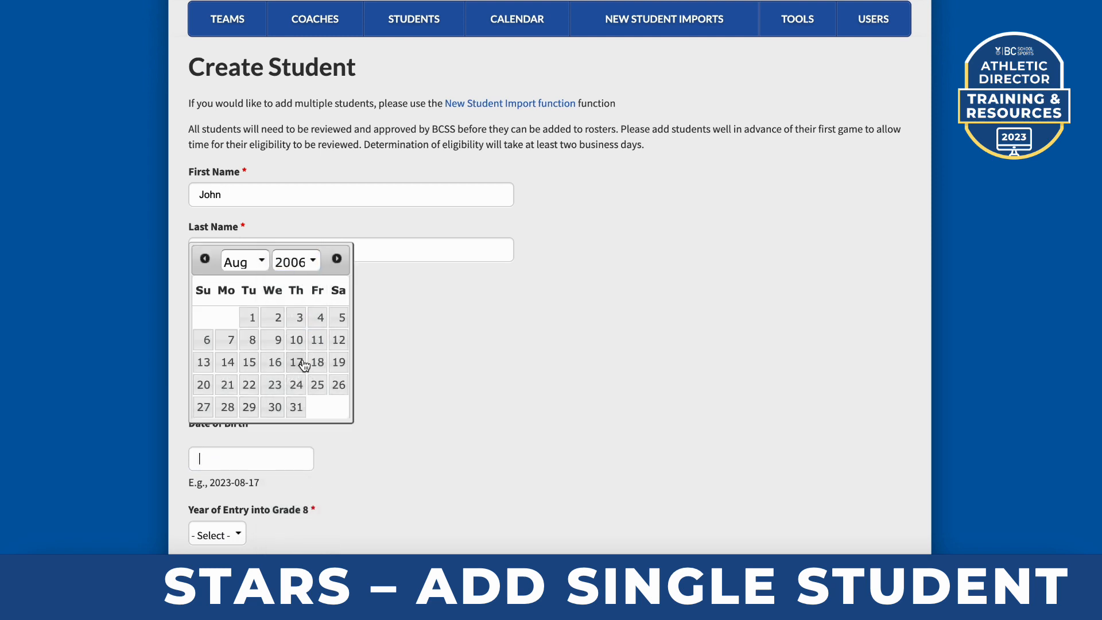
left_click(303, 364)
- Set the student's year of entry into Grade 8 to 2019 and the transfer type to None
scroll(236, 471, "down", 1)
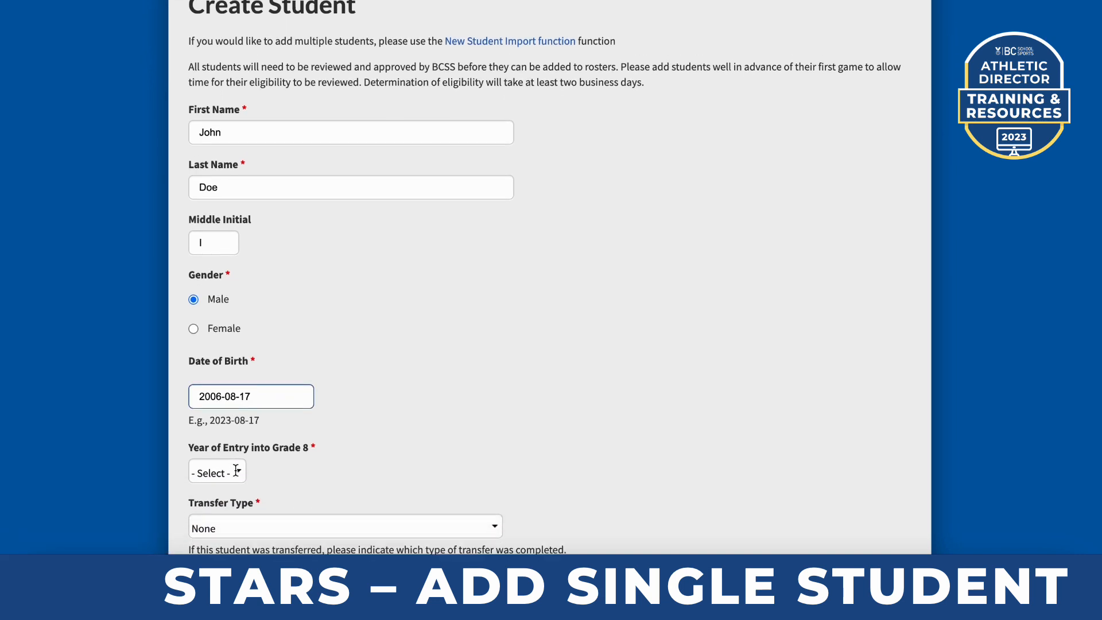
scroll(236, 470, "down", 1)
left_click(236, 417)
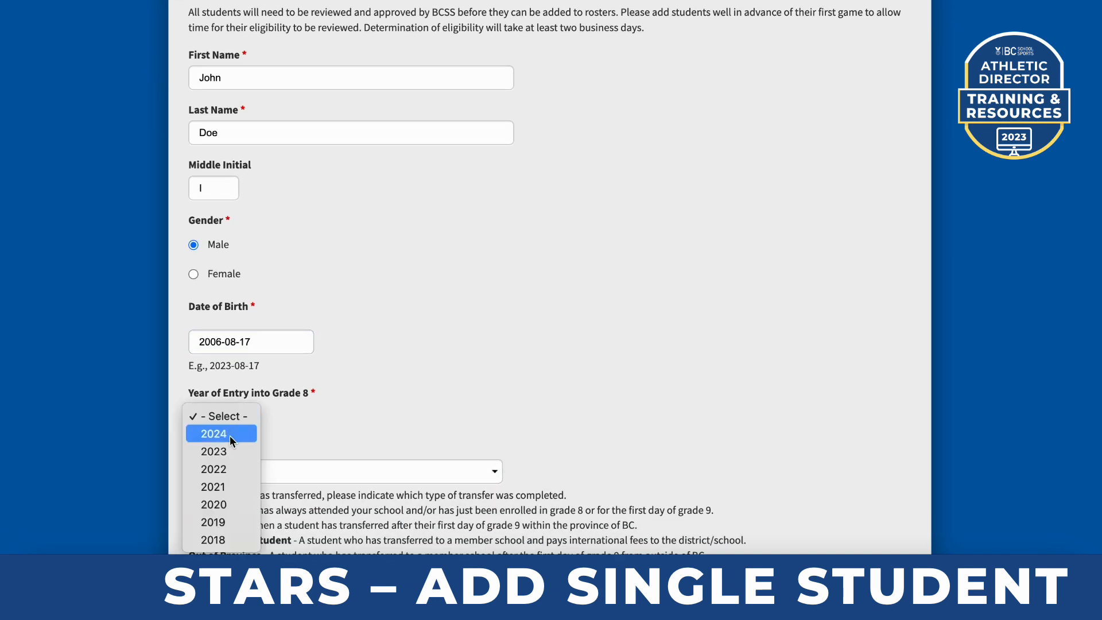
left_click(221, 523)
scroll(293, 389, "down", 2)
left_click(294, 389)
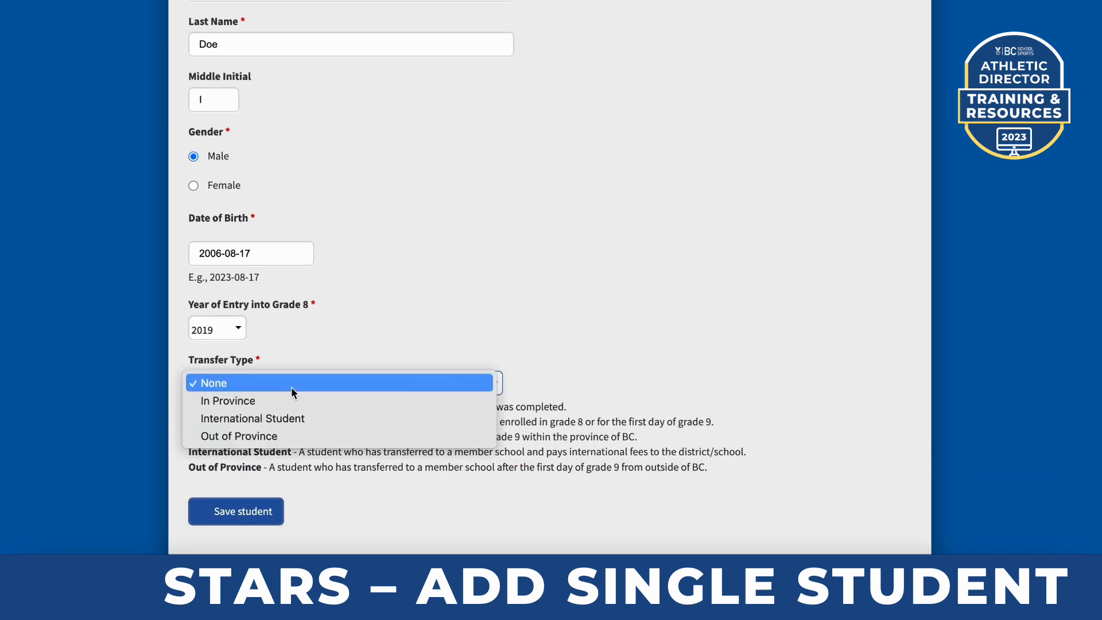
left_click(291, 390)
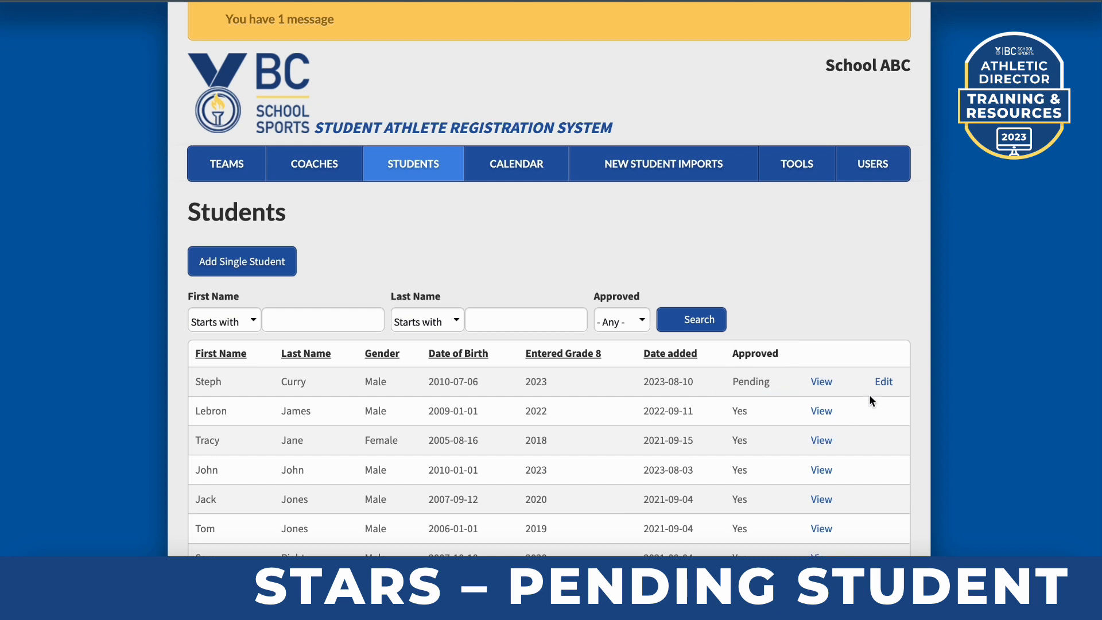
- Open the pending student's record for editing and look through it
left_click(884, 383)
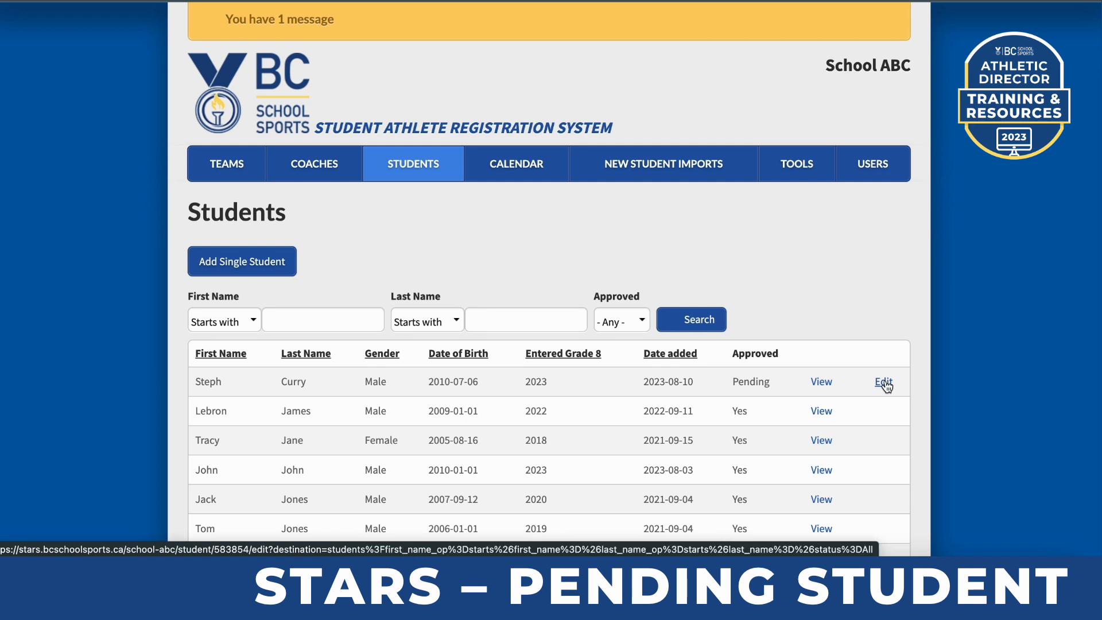
scroll(885, 380, "down", 2)
scroll(886, 420, "down", 2)
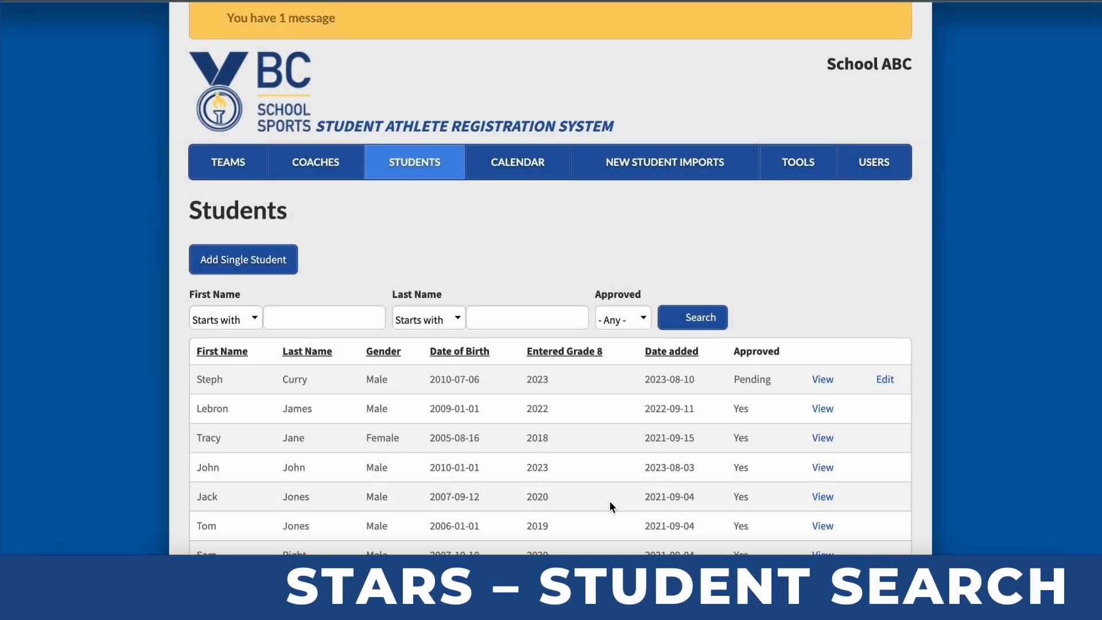
- Look at the first and last name search filters, and view the profile of the third student listed
left_click(292, 317)
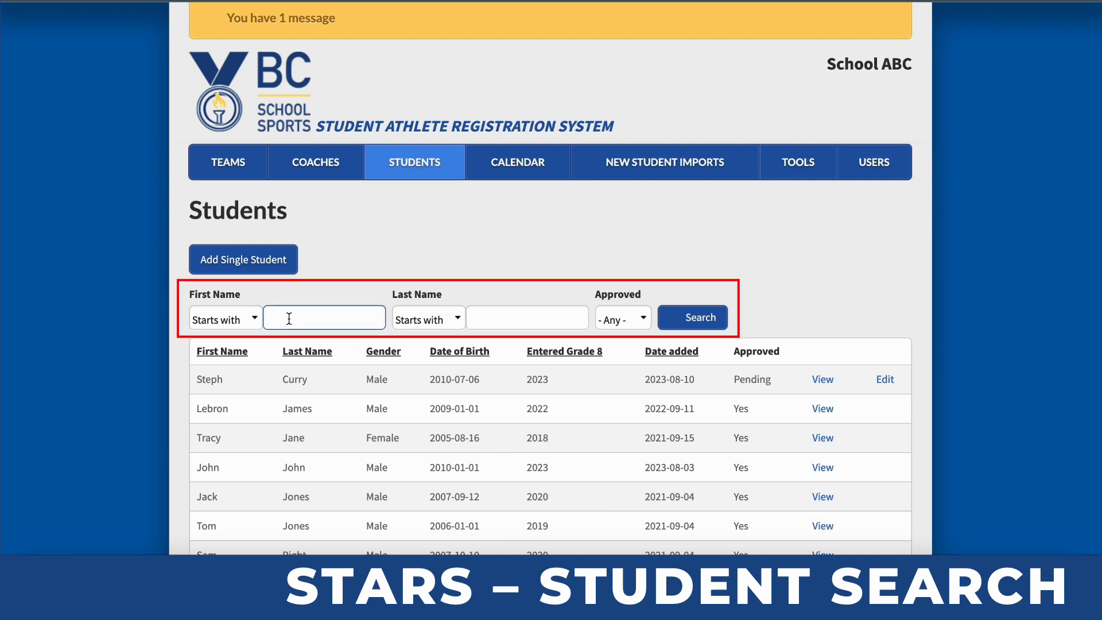
left_click(486, 314)
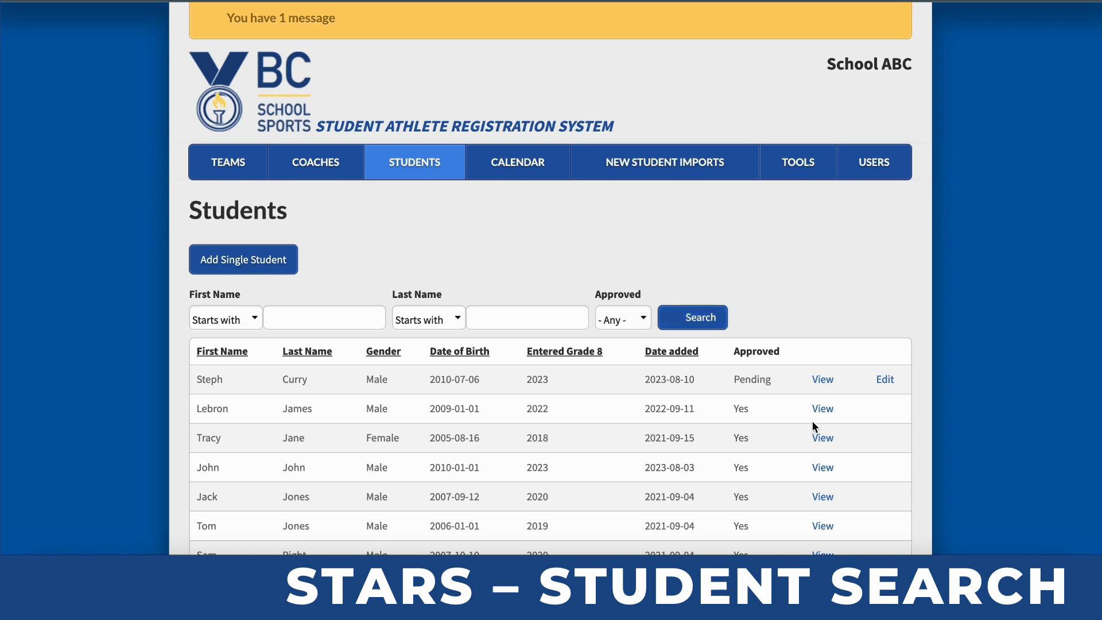
left_click(822, 438)
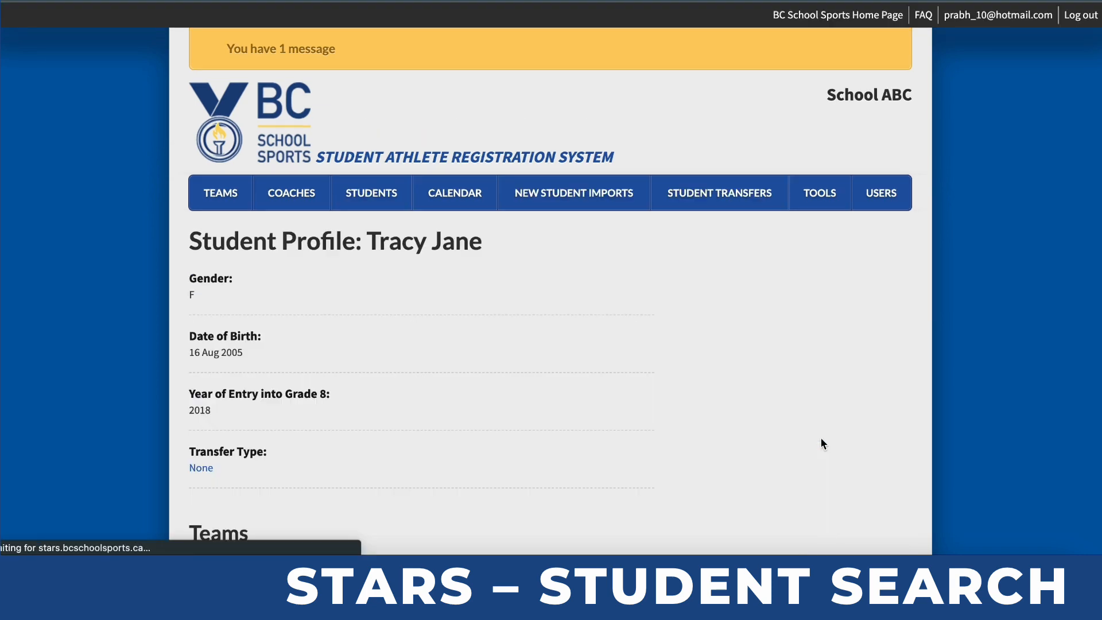
scroll(821, 443, "down", 3)
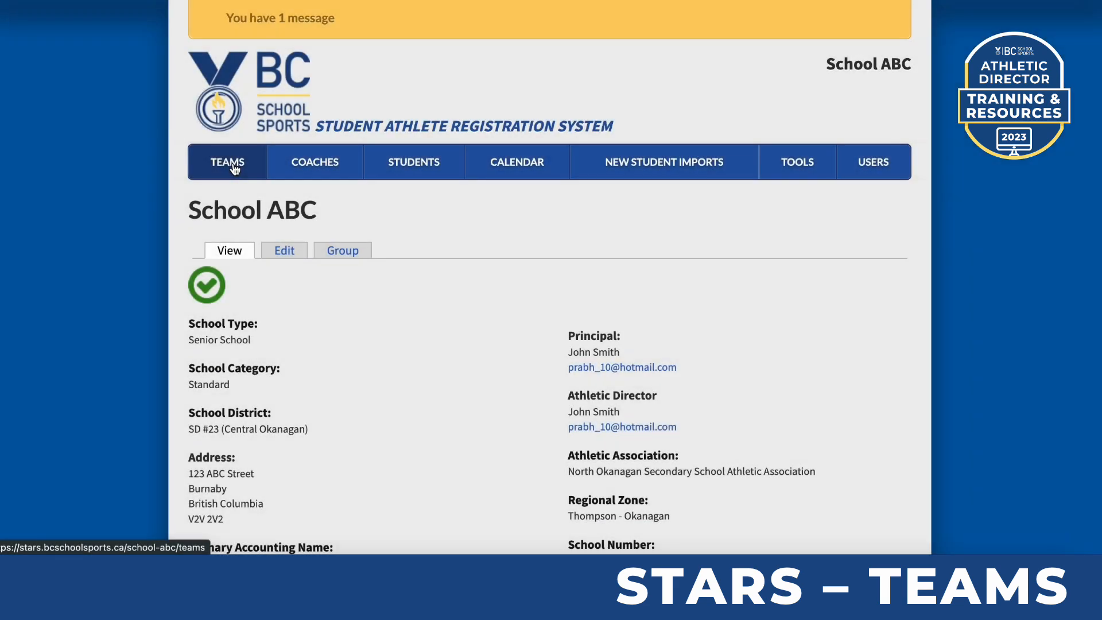
- Open the Teams page and review the team list and the roster PDF download section
left_click(233, 166)
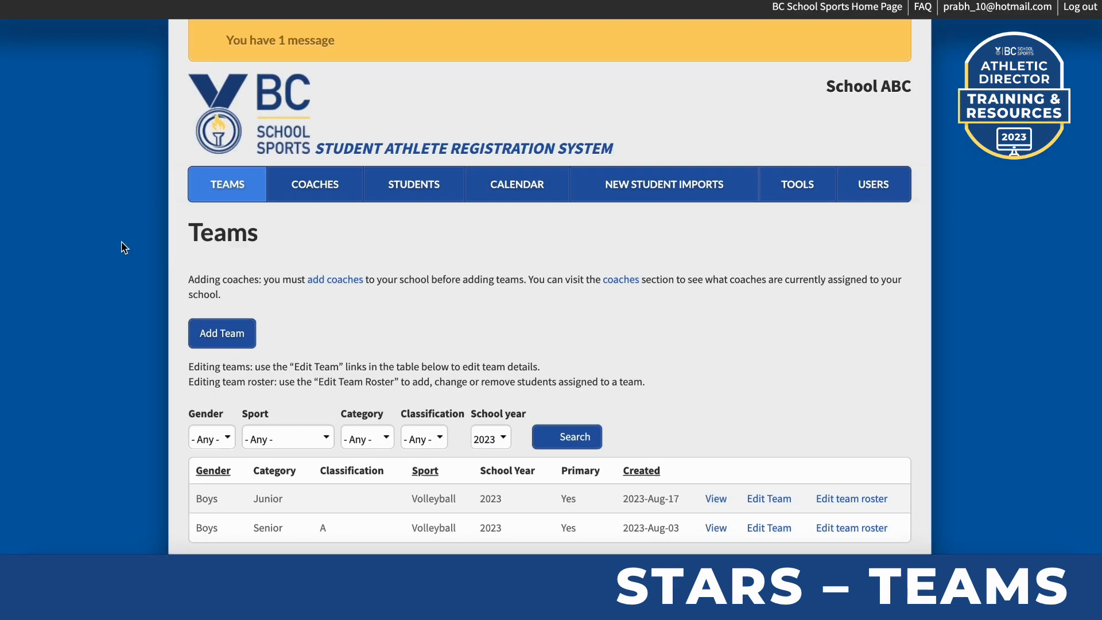
scroll(122, 247, "down", 3)
scroll(122, 247, "down", 1)
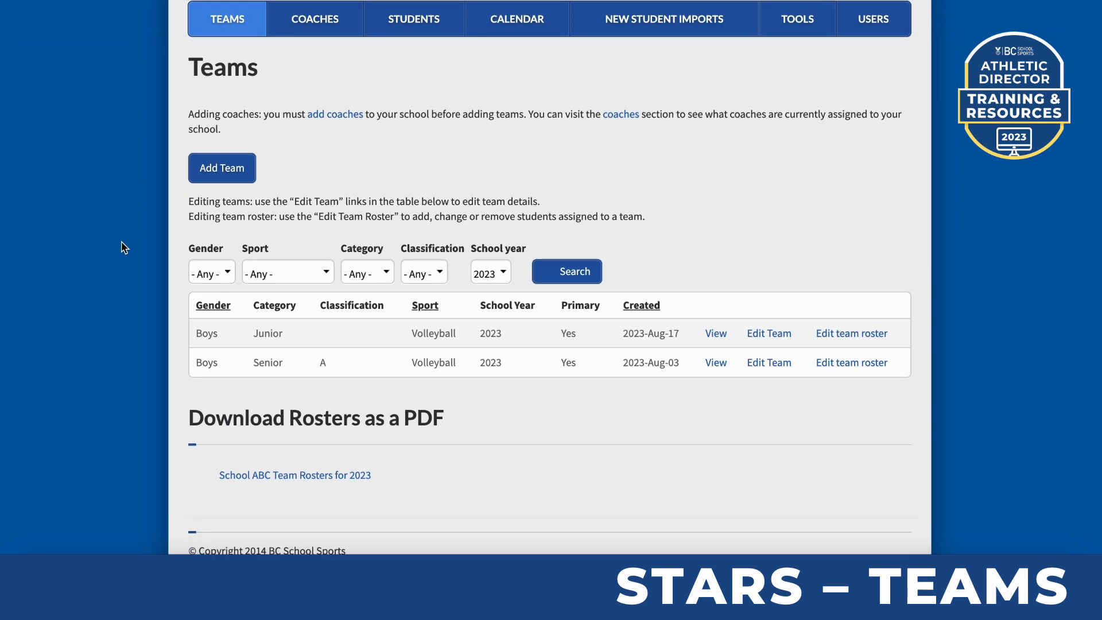
- Review the options in the Gender, Sport, Category and Classification filters of the team list
left_click(214, 272)
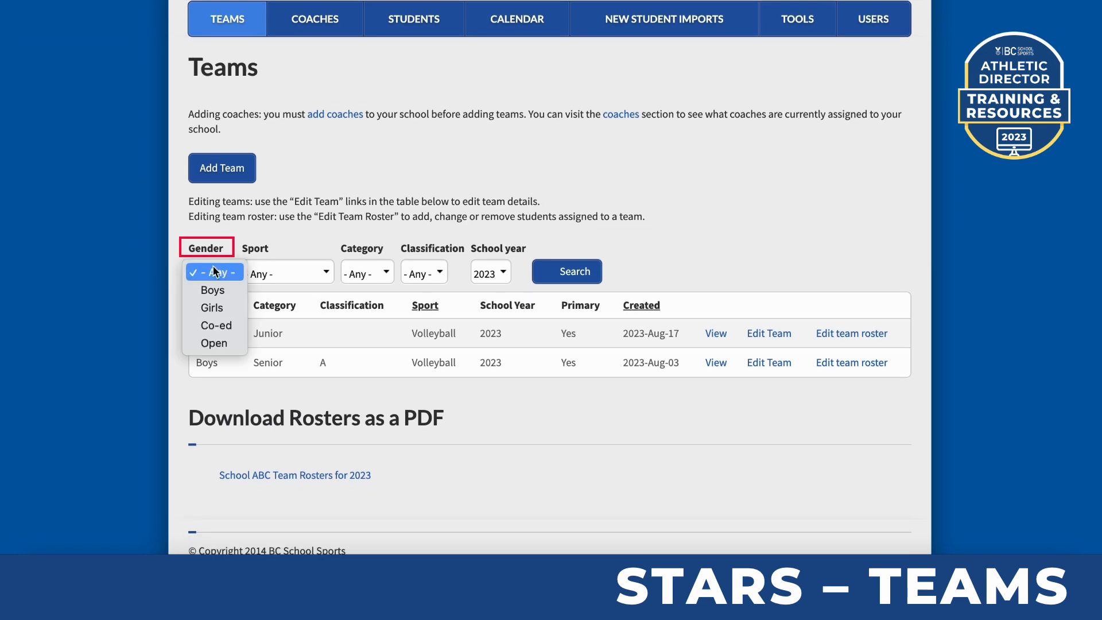
left_click(299, 272)
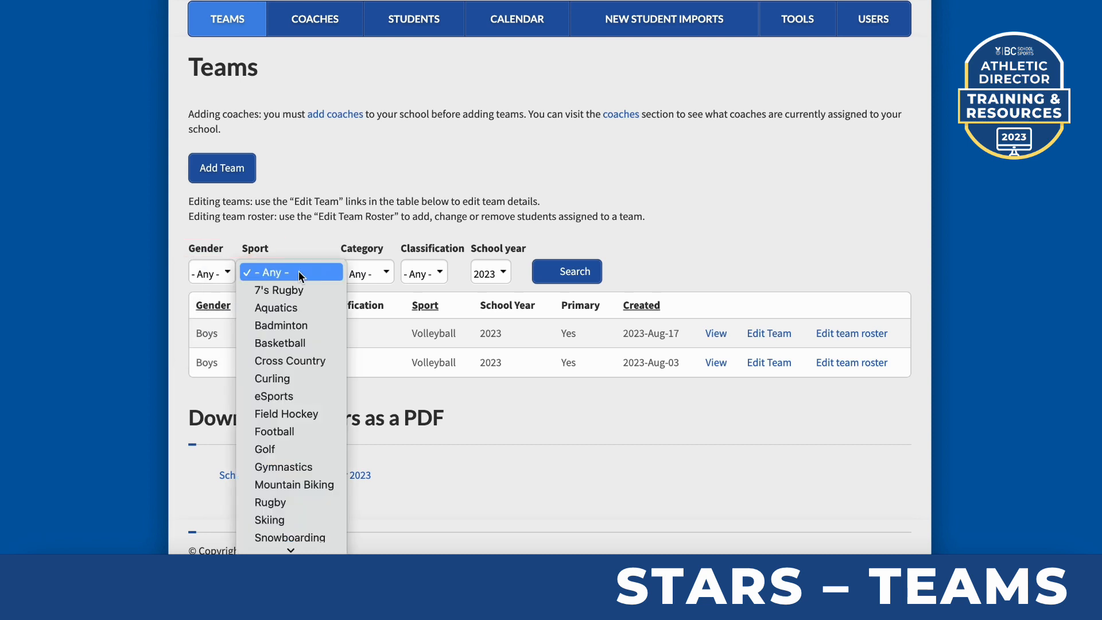
left_click(364, 273)
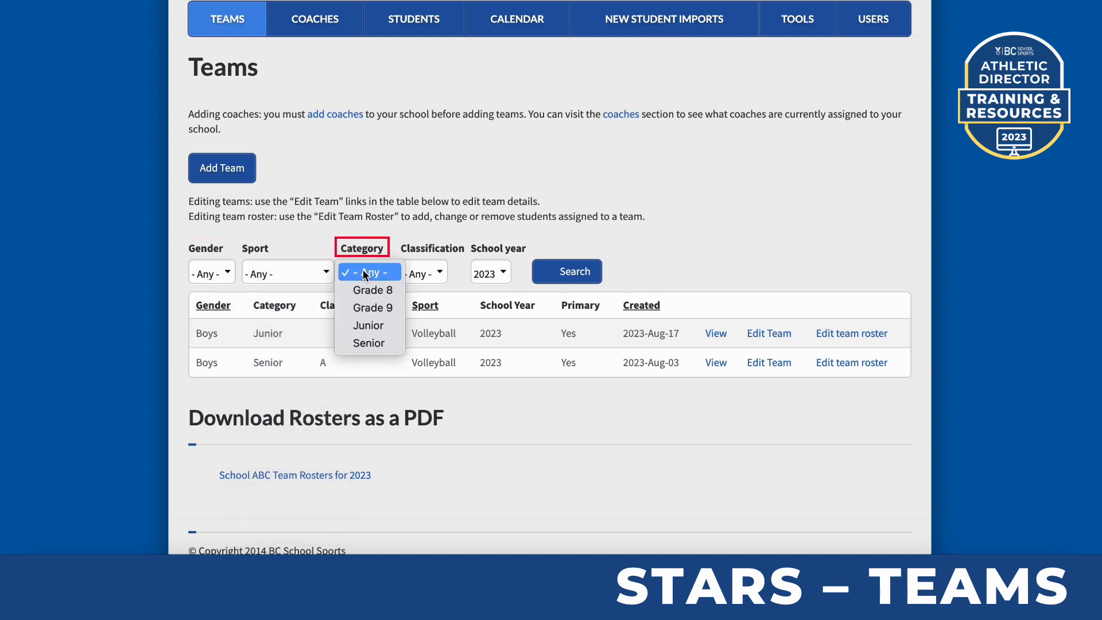
left_click(431, 273)
left_click(431, 273)
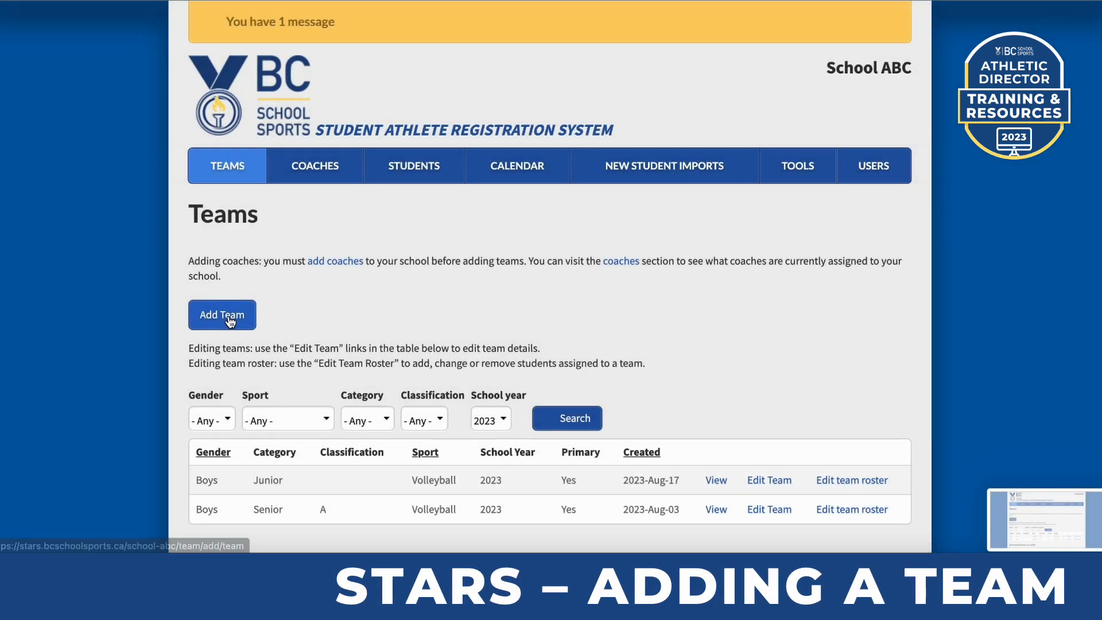
- Start creating a team with the sport declaration Cross Country Co-ed Senior A - Fall, choose its head coach, and review the remaining fields
left_click(229, 320)
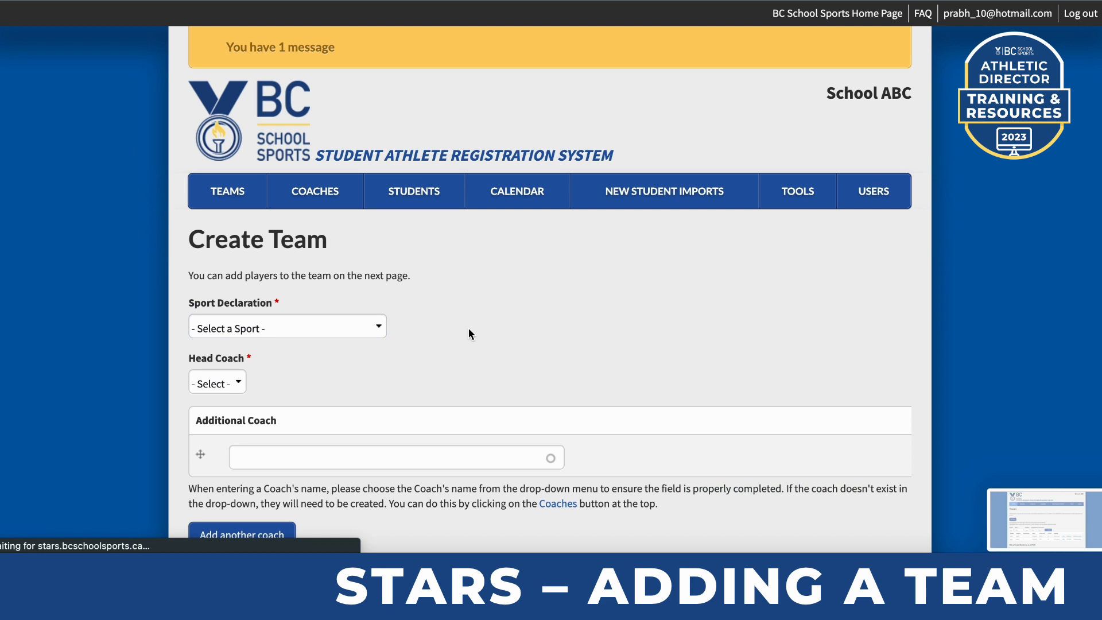
left_click(378, 328)
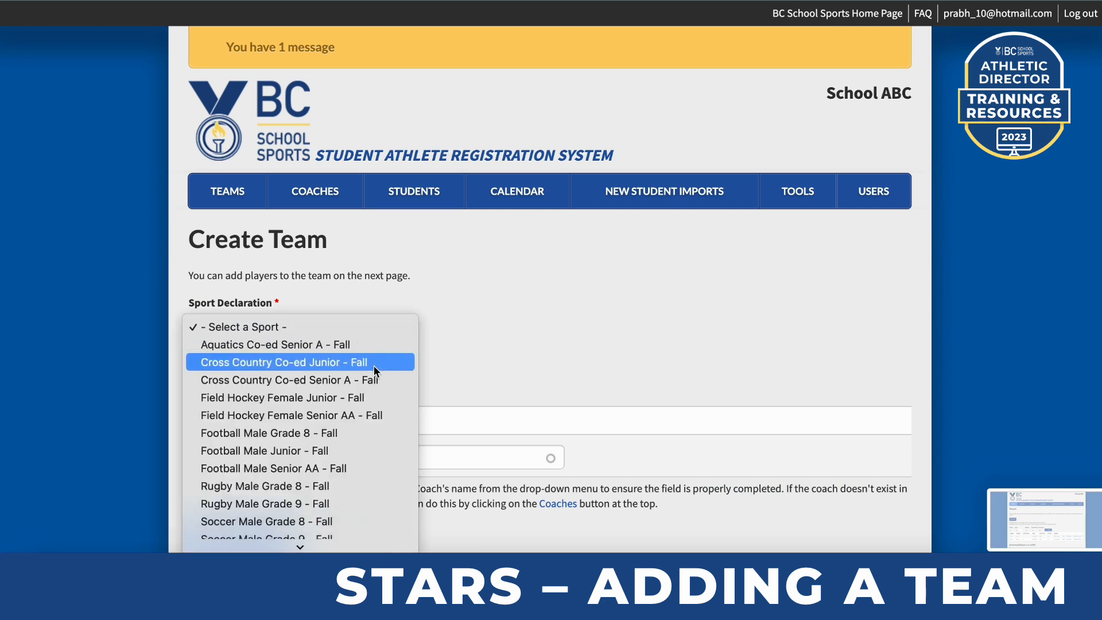
left_click(371, 381)
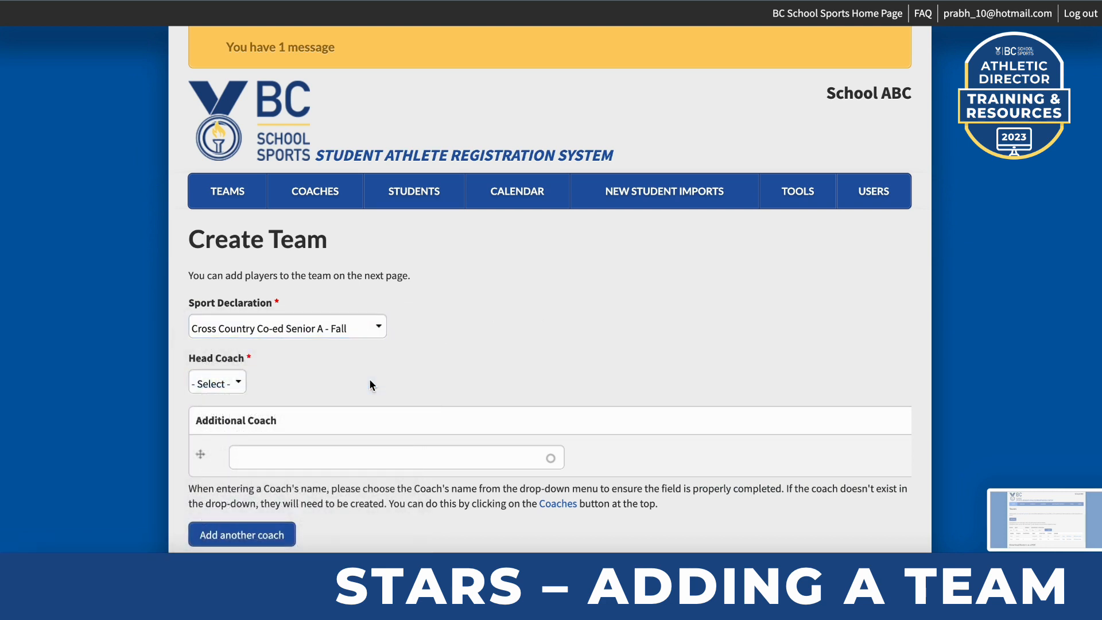
left_click(253, 386)
left_click(235, 399)
scroll(235, 398, "down", 9)
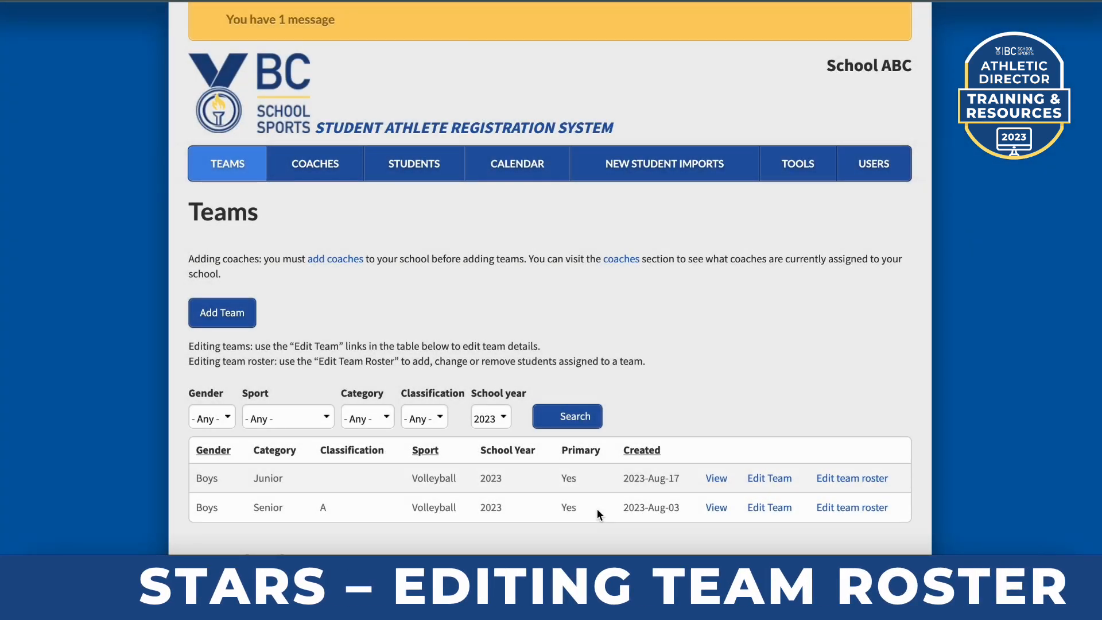
- Open the Senior Boys Volleyball A roster for editing and add the third student suggested for "J" as the first player
left_click(827, 508)
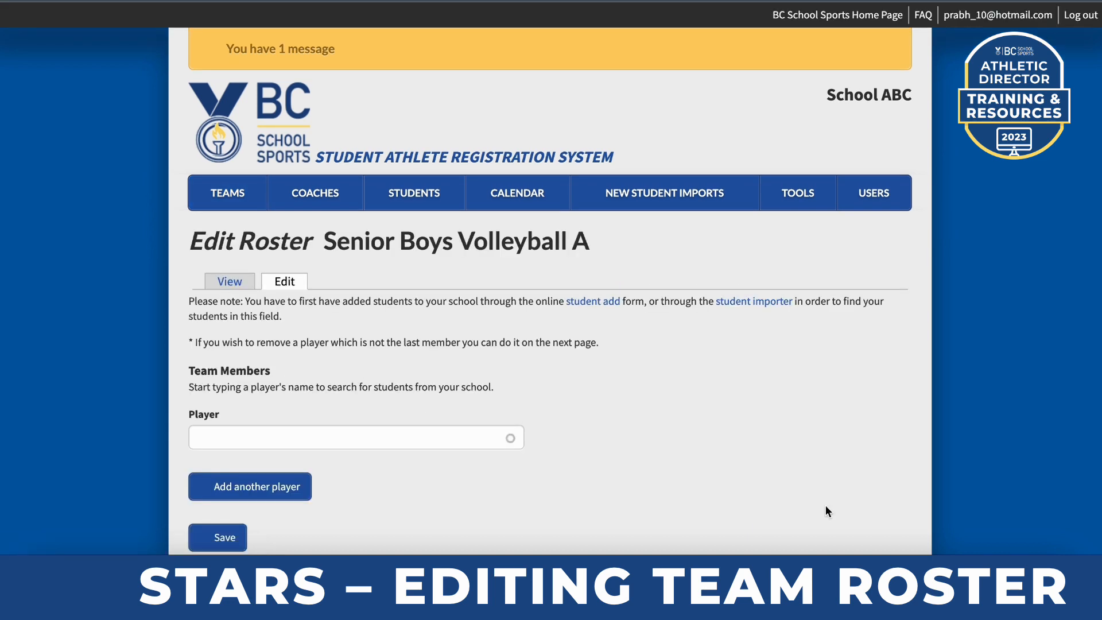
left_click(413, 434)
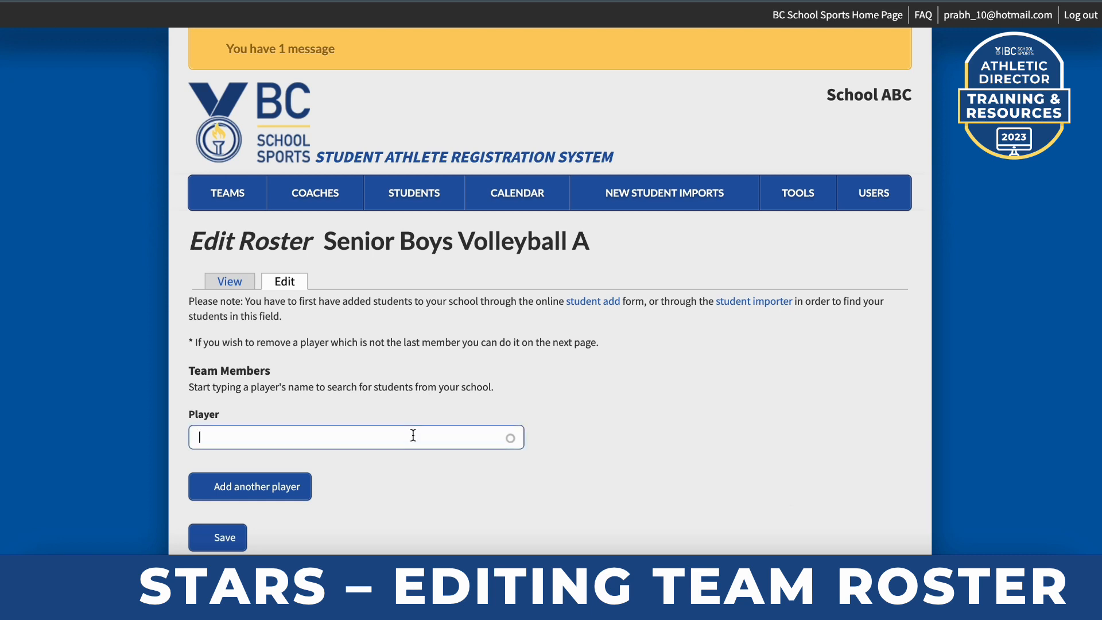
type("J")
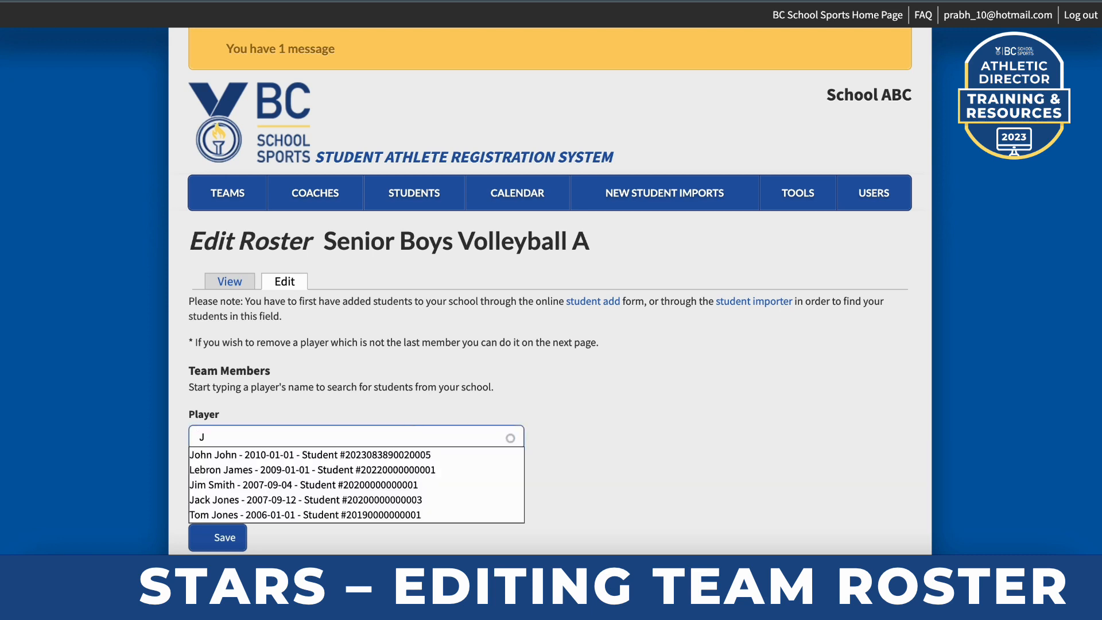
left_click(366, 487)
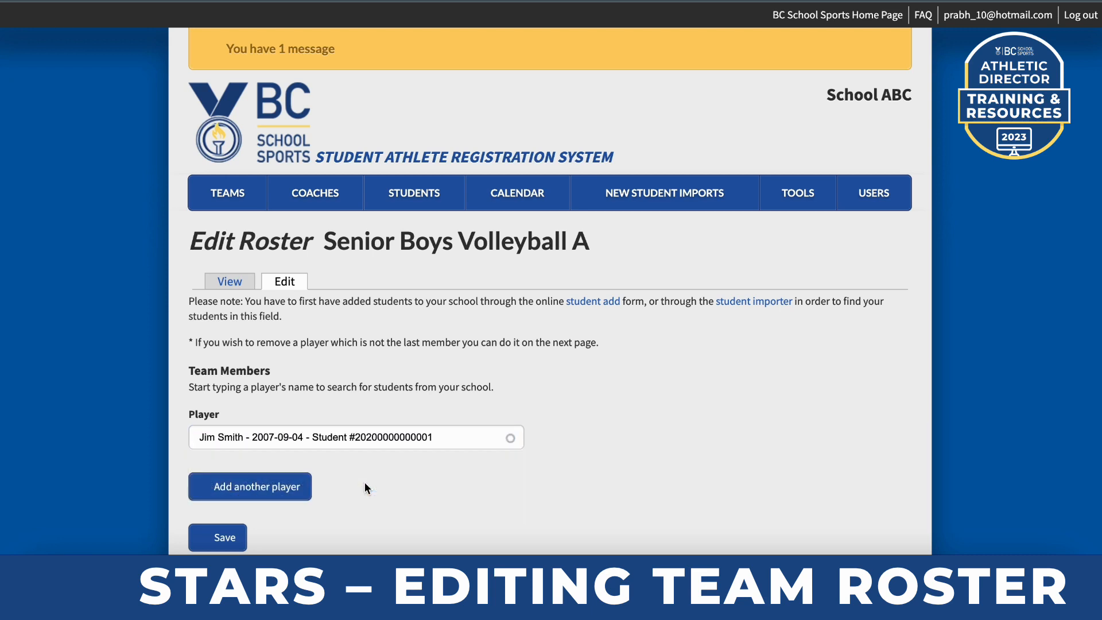
- Add another player to the roster, choosing the first student suggested for "J", and save the roster
left_click(294, 481)
left_click(290, 488)
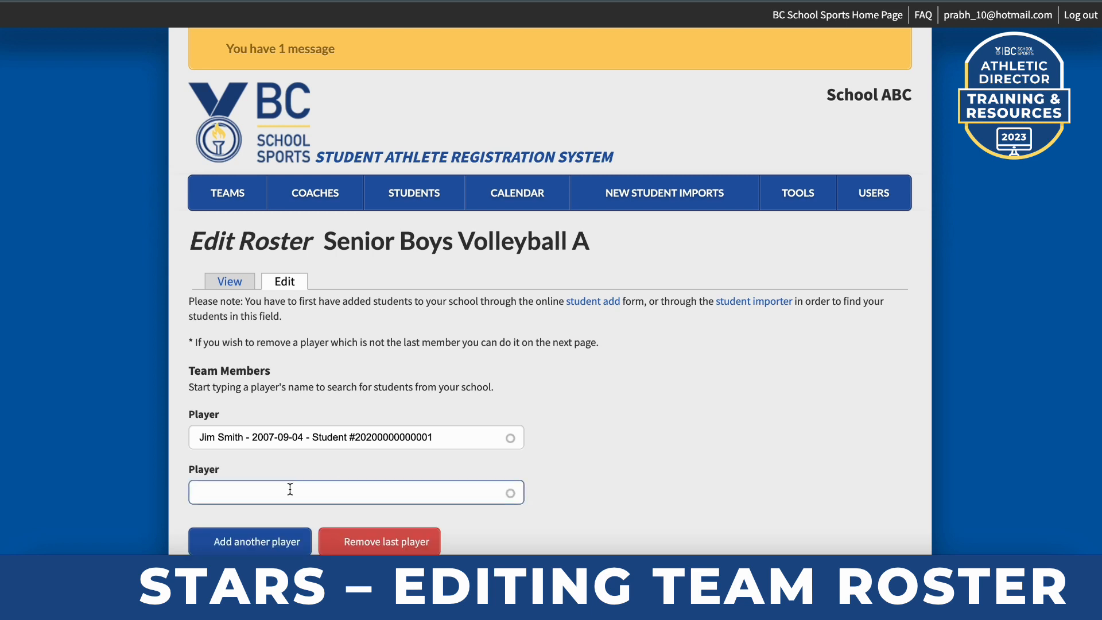
type("J")
left_click(270, 511)
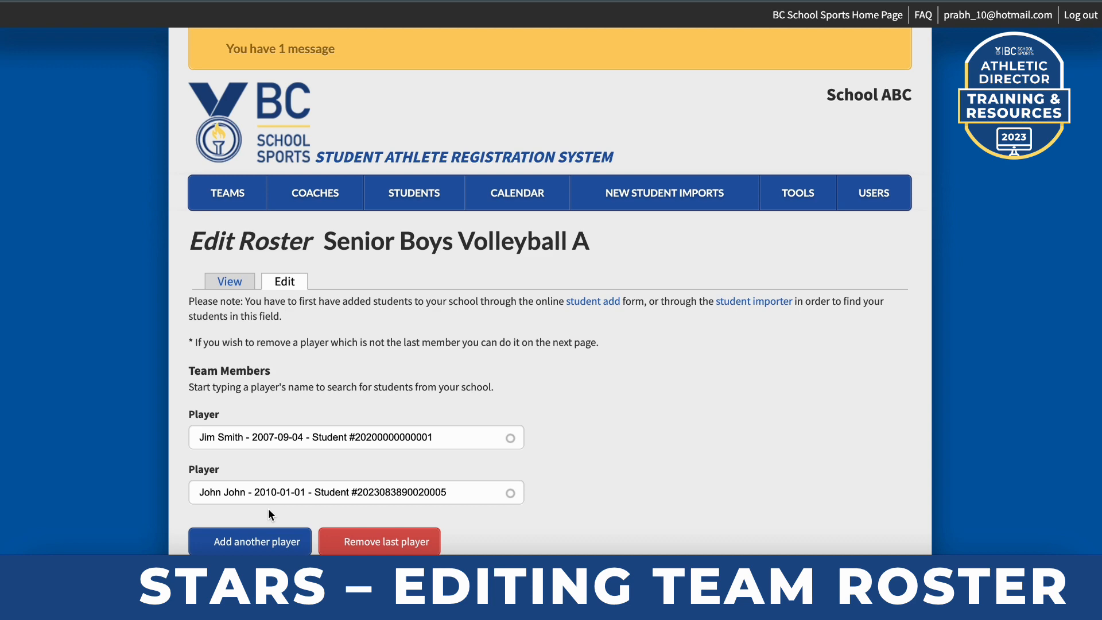
scroll(269, 513, "down", 2)
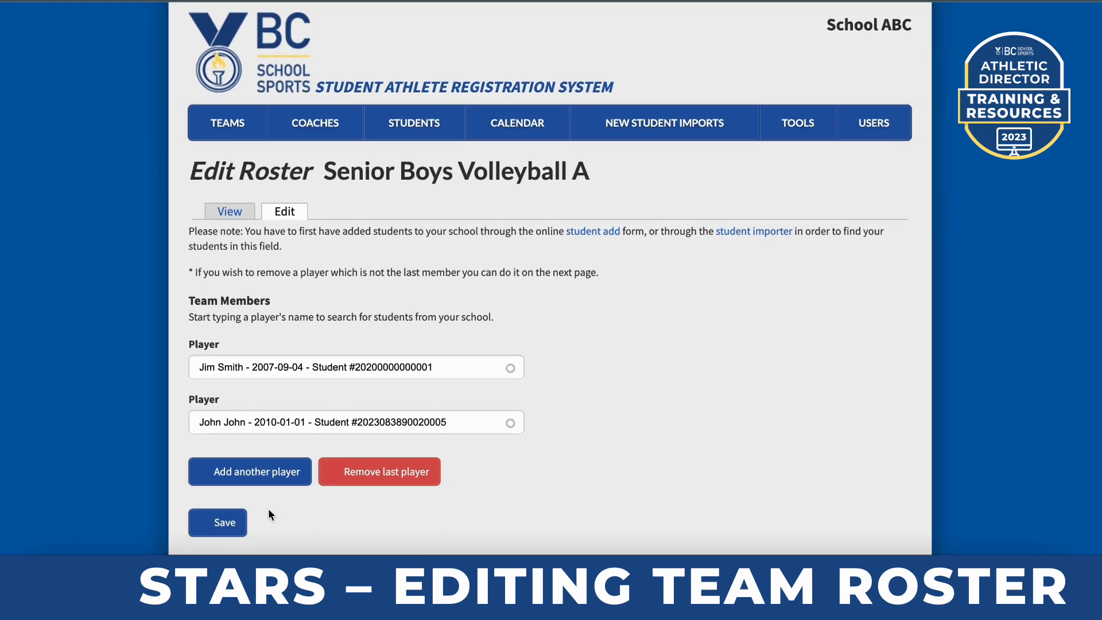
left_click(241, 525)
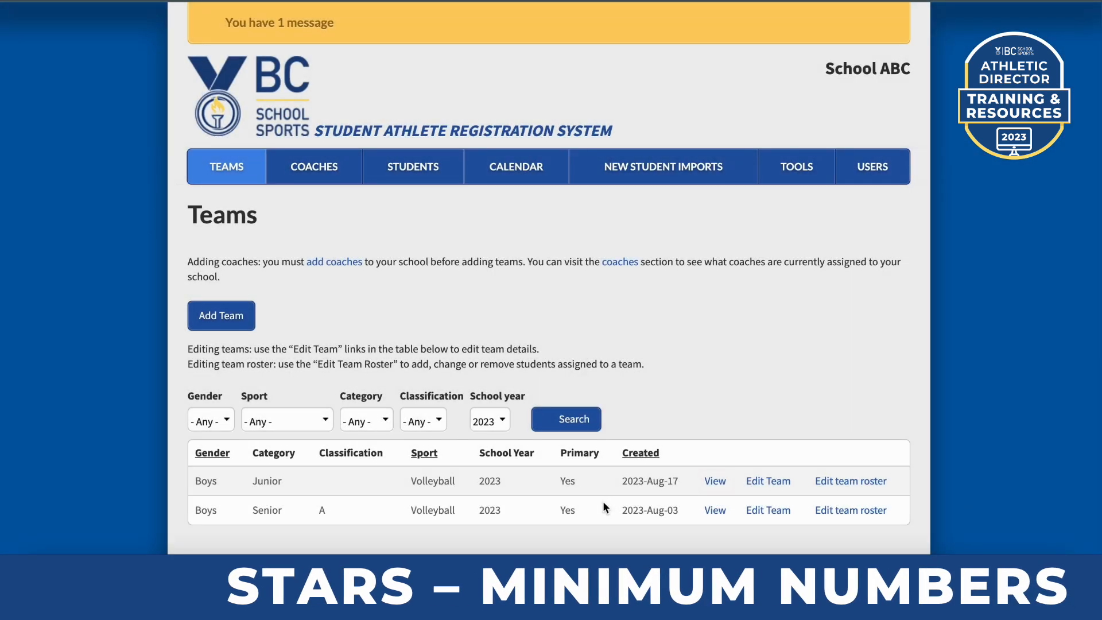
- View the Junior Boys Volleyball team's details and check its minimum number of students
left_click(715, 481)
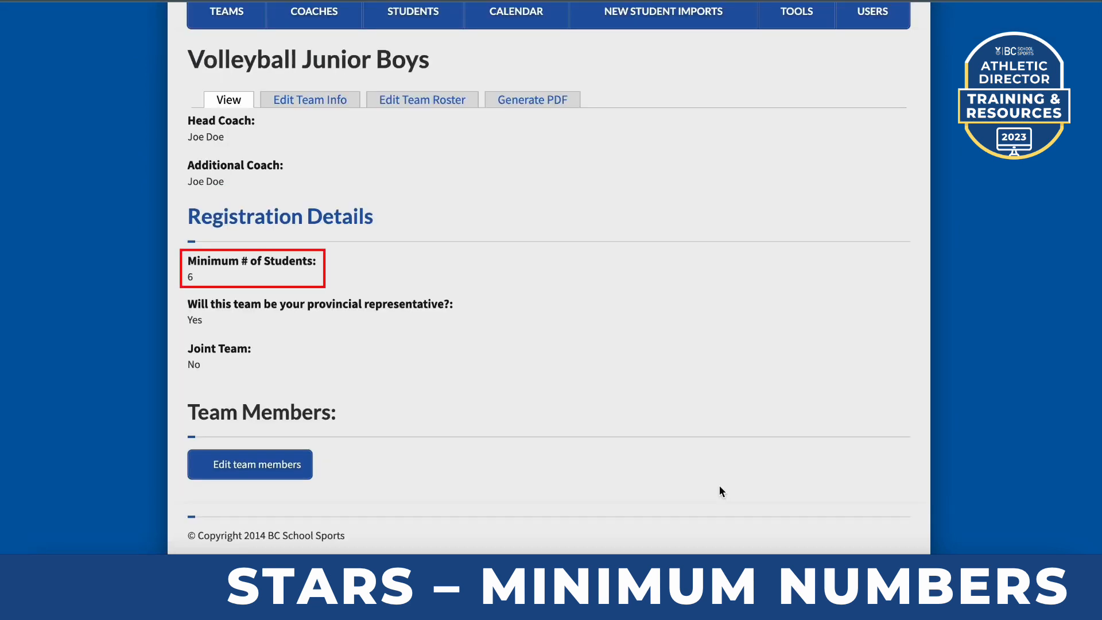